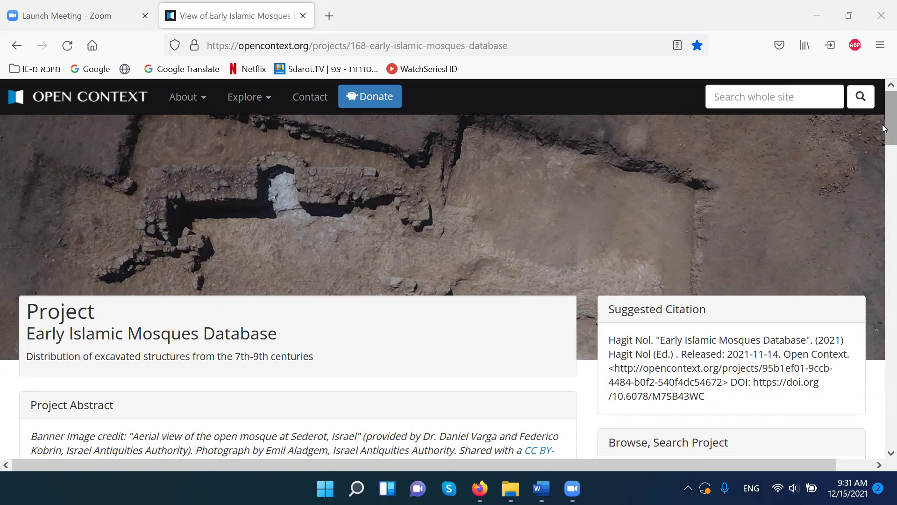
Open all data records of the Early Islamic Mosques Database project.
drag(884, 116, 885, 151)
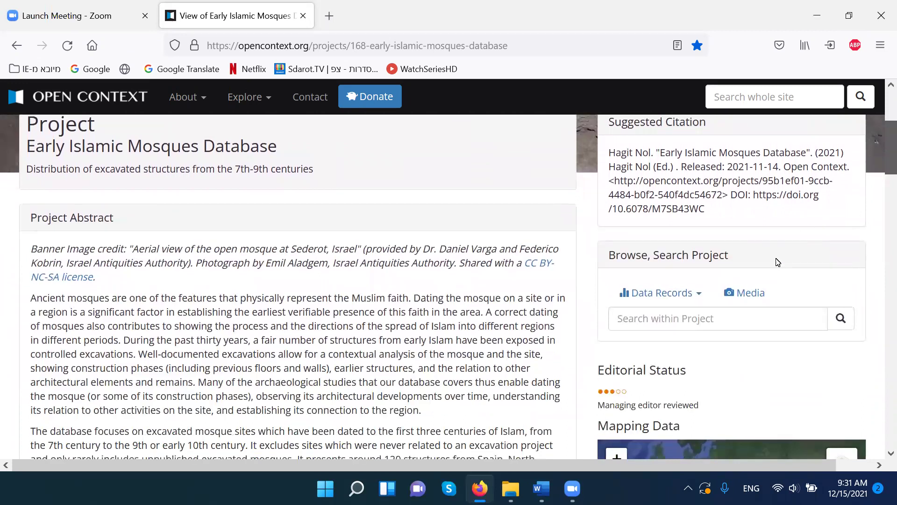
click(671, 301)
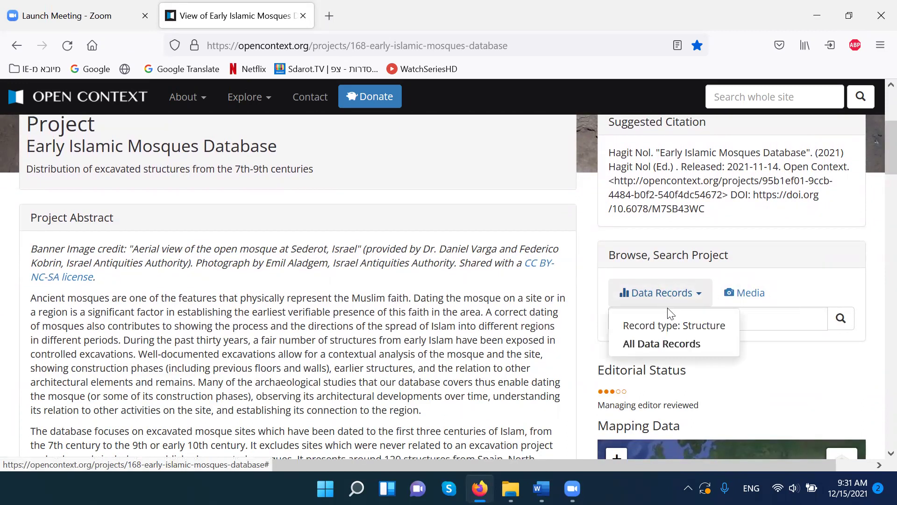
click(659, 346)
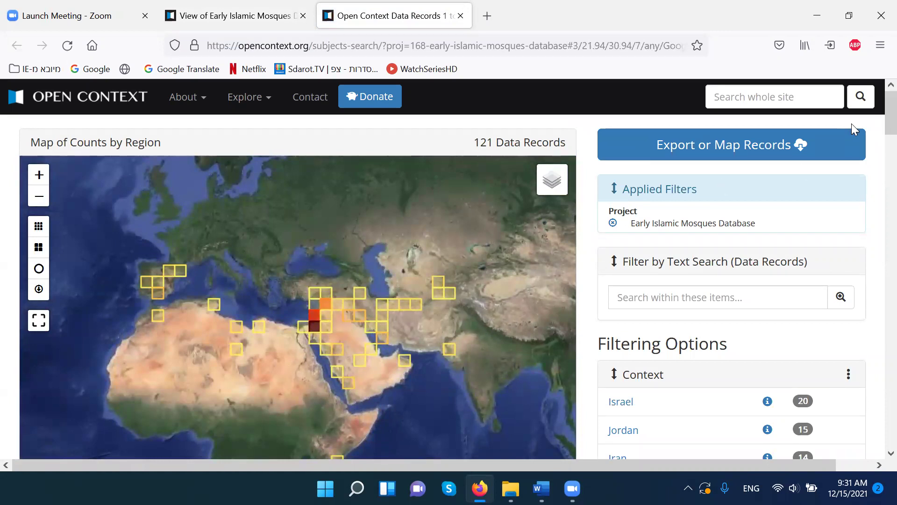
Switch the region map's base layer to OpenStreetMap and display the record counts as circles.
drag(877, 120, 877, 127)
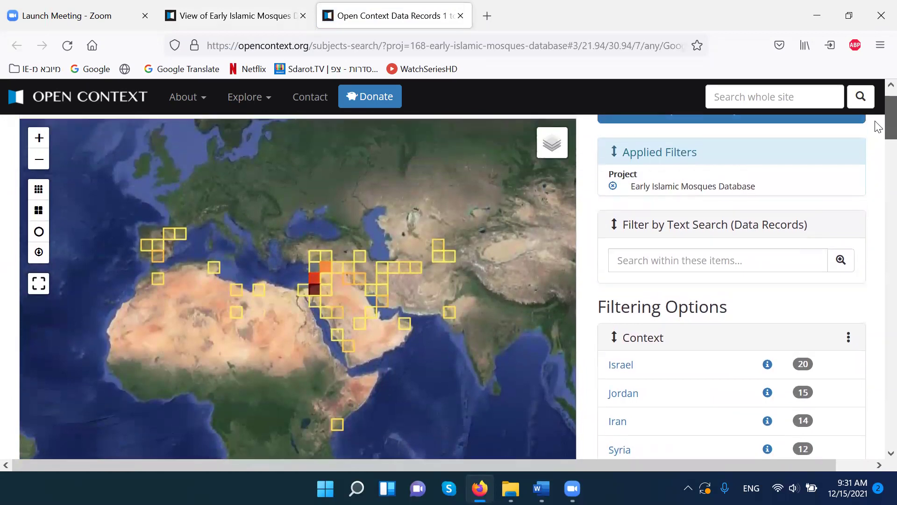
mouse_move(546, 149)
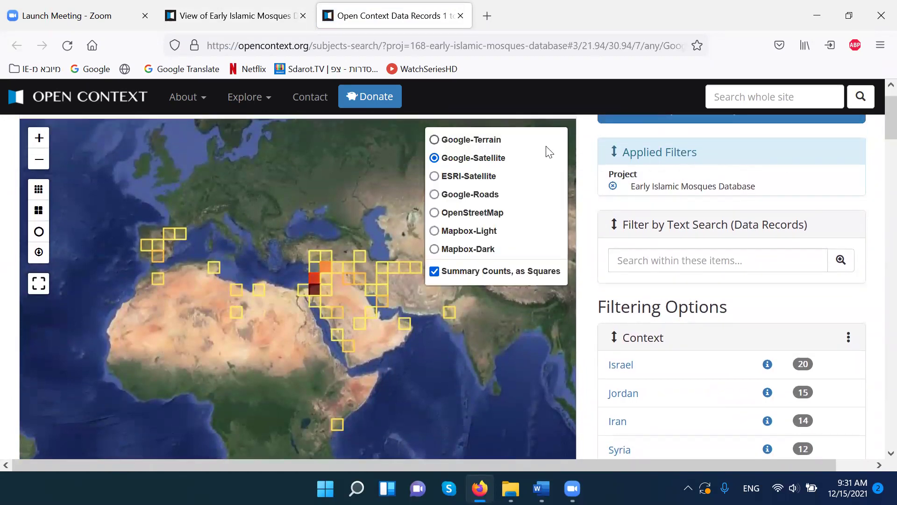
click(435, 213)
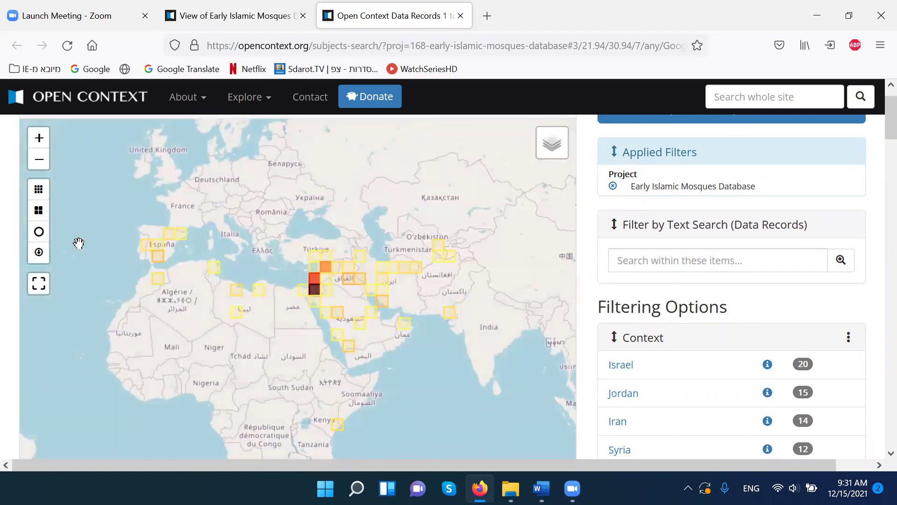
click(39, 233)
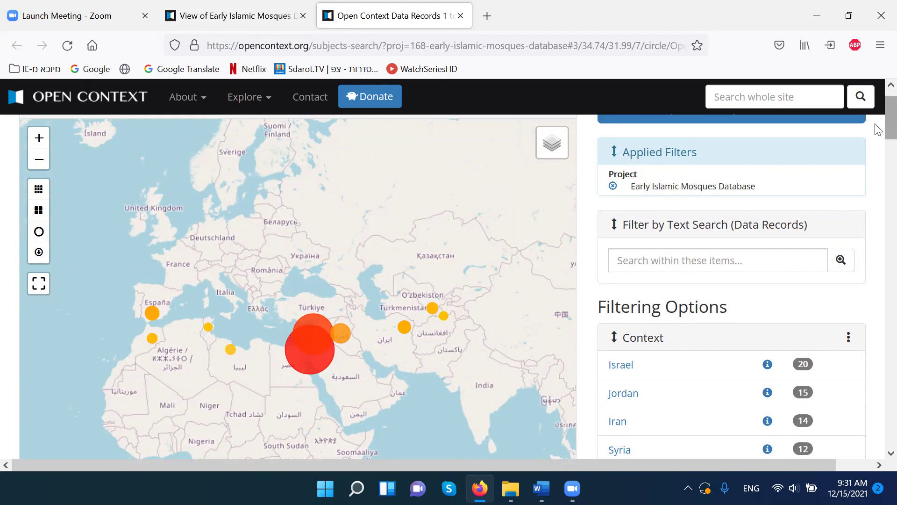
Filter the records by the context Spain and review the resulting map, sites and chronological distribution.
drag(876, 124, 876, 149)
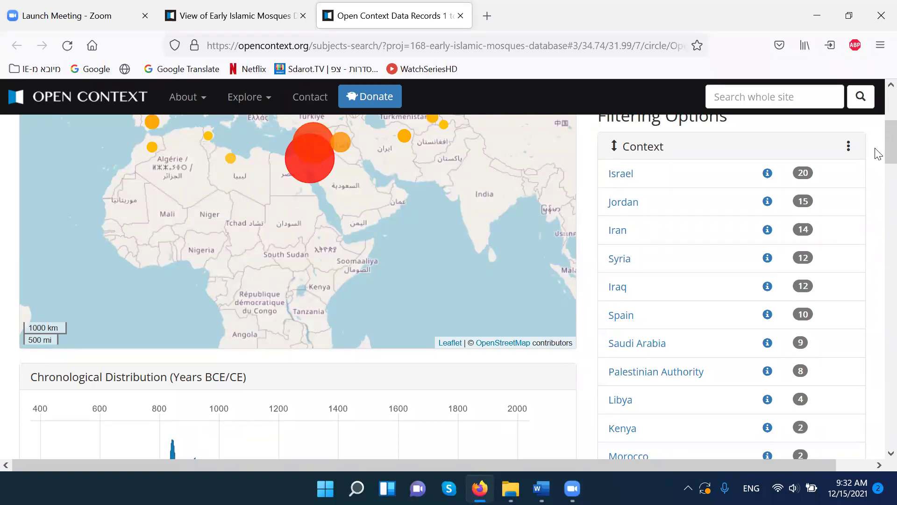
mouse_move(879, 154)
mouse_down()
mouse_move(878, 161)
mouse_move(876, 150)
mouse_up()
click(625, 318)
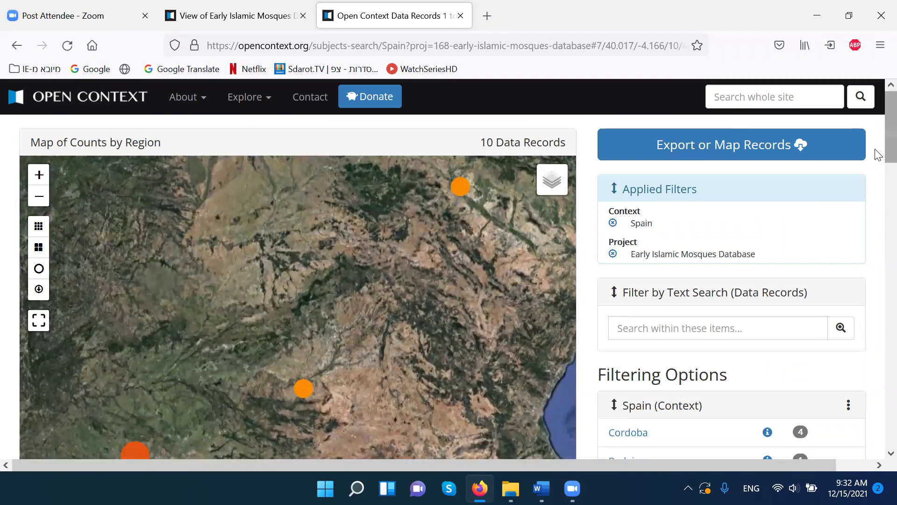
scroll(877, 187, down, 5)
scroll(877, 208, down, 1)
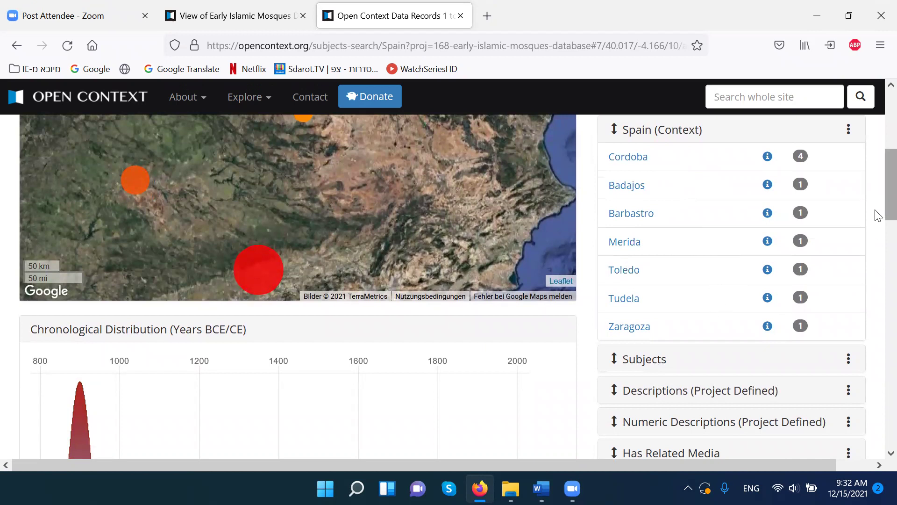
drag(879, 215, 876, 157)
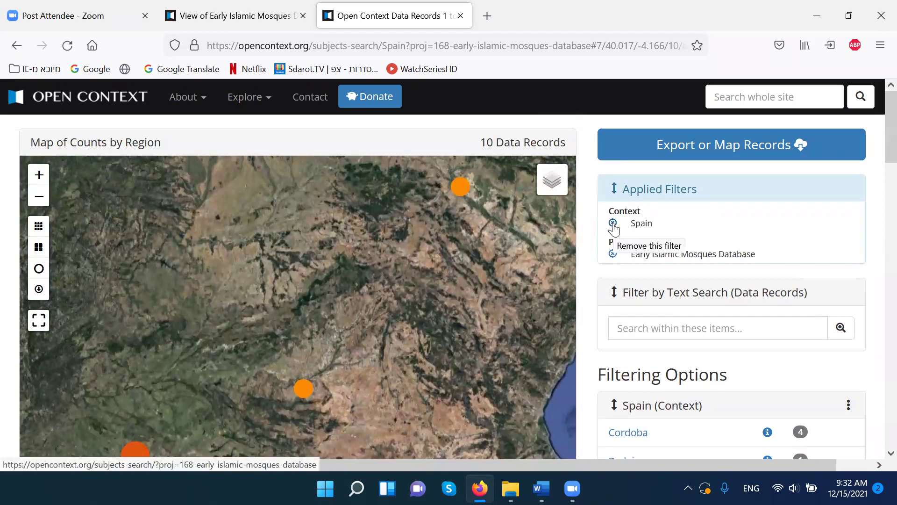
Remove the Spain filter and expand the project-defined description filters.
click(614, 224)
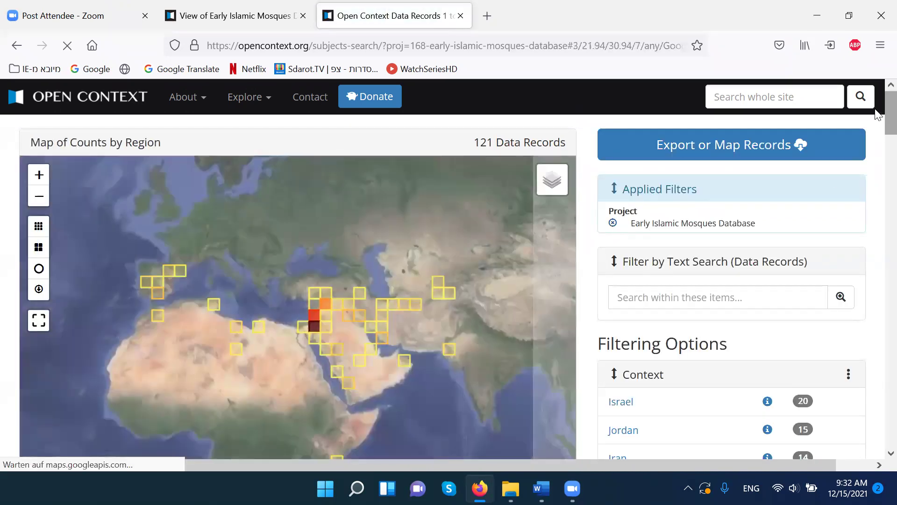
drag(879, 114, 879, 219)
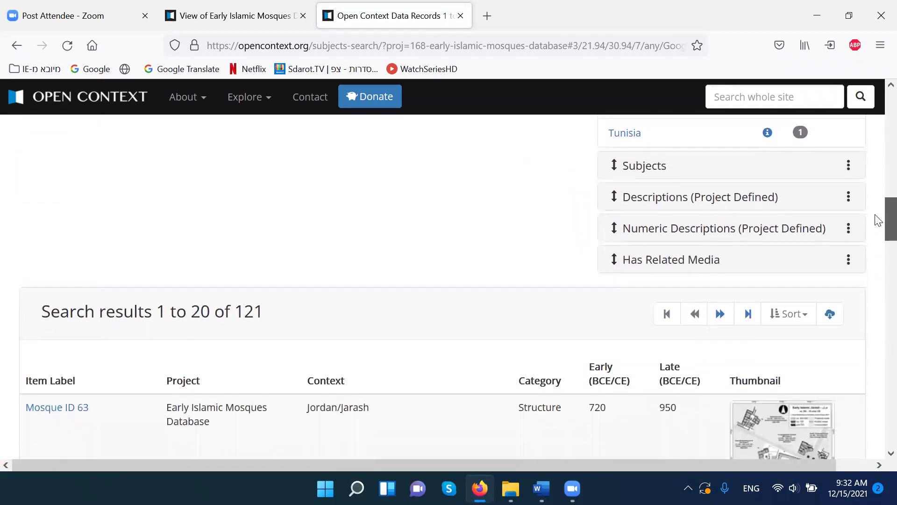
click(615, 198)
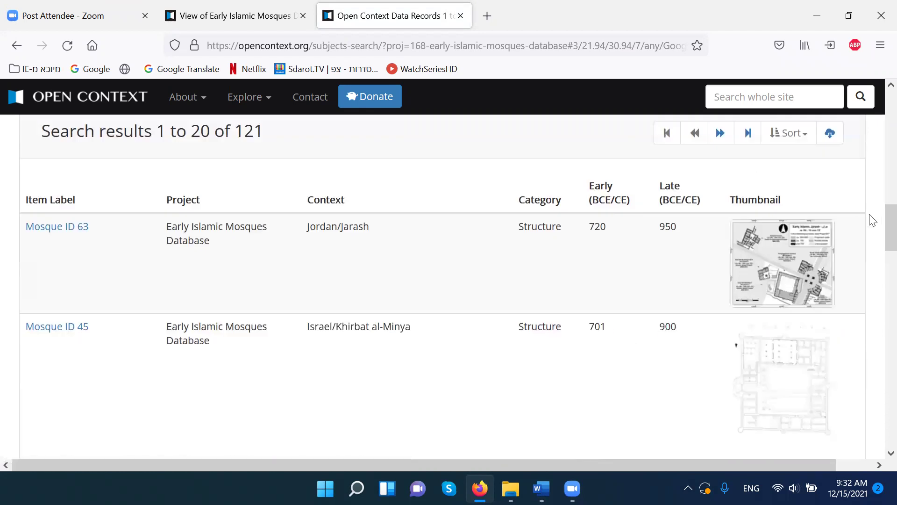
drag(876, 234, 878, 153)
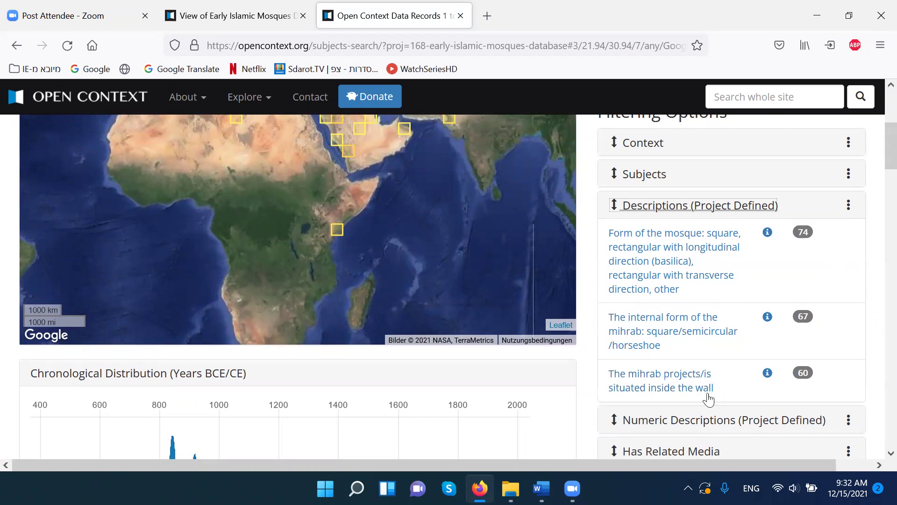
Filter the records by mihrab position, choosing the value "inside the wall".
click(684, 396)
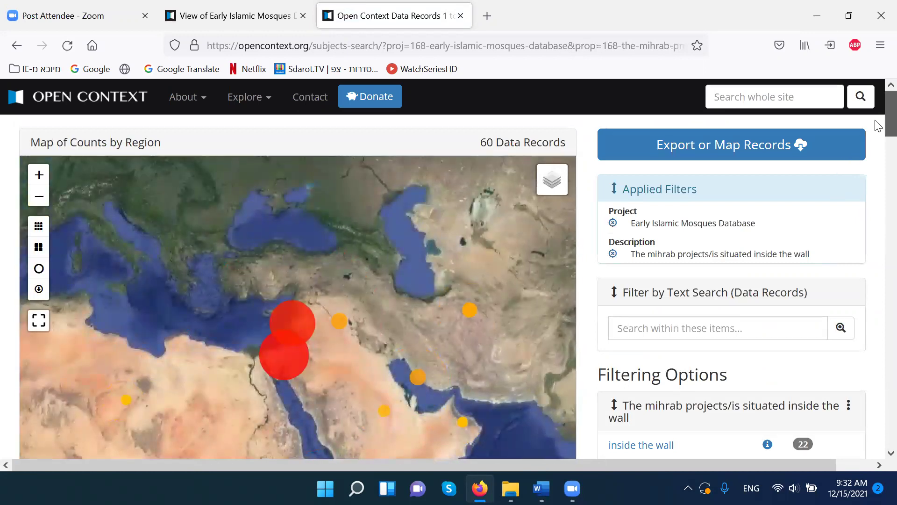
scroll(877, 140, down, 4)
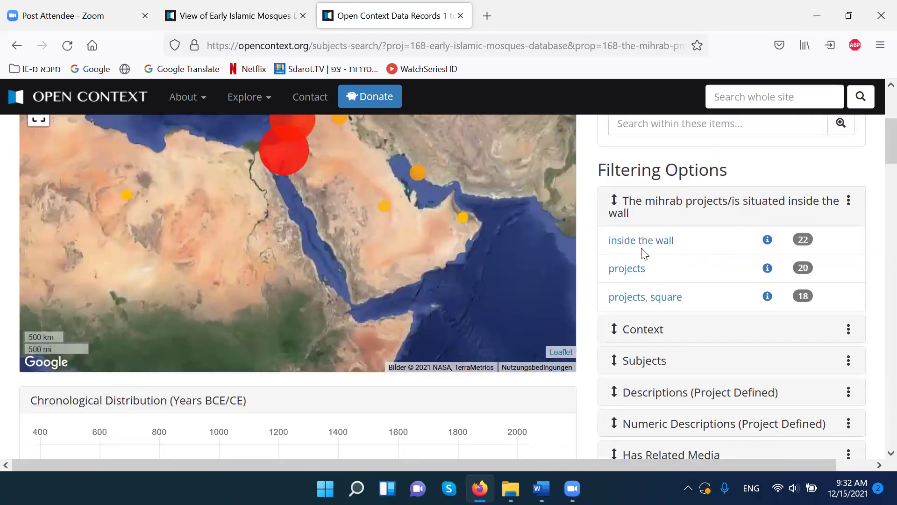
click(641, 241)
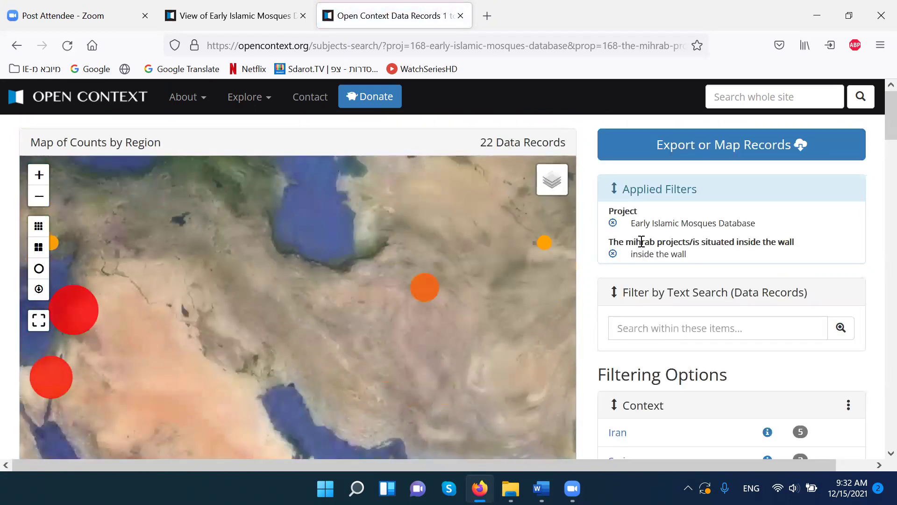
mouse_move(877, 125)
mouse_down()
mouse_move(877, 173)
mouse_move(879, 116)
mouse_up()
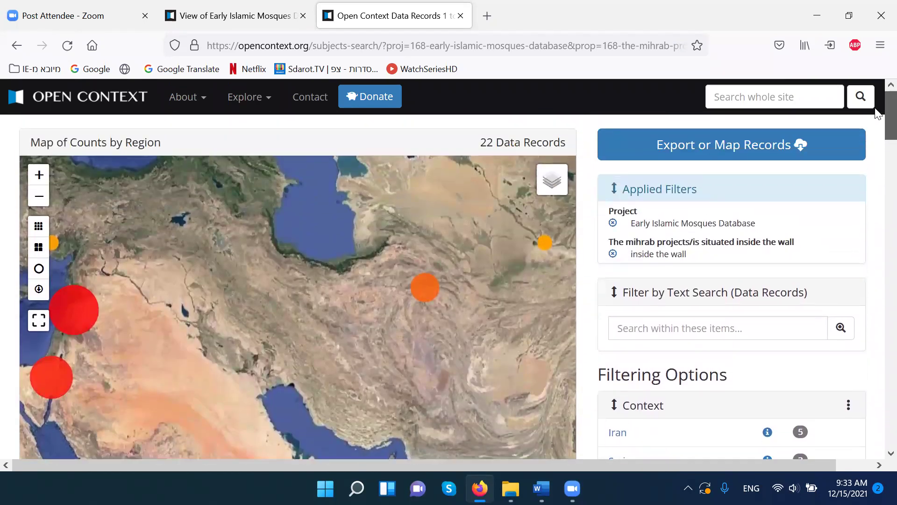
Remove the mihrab position filter and review the list of all mosque records with their contexts, dates and thumbnails.
click(613, 254)
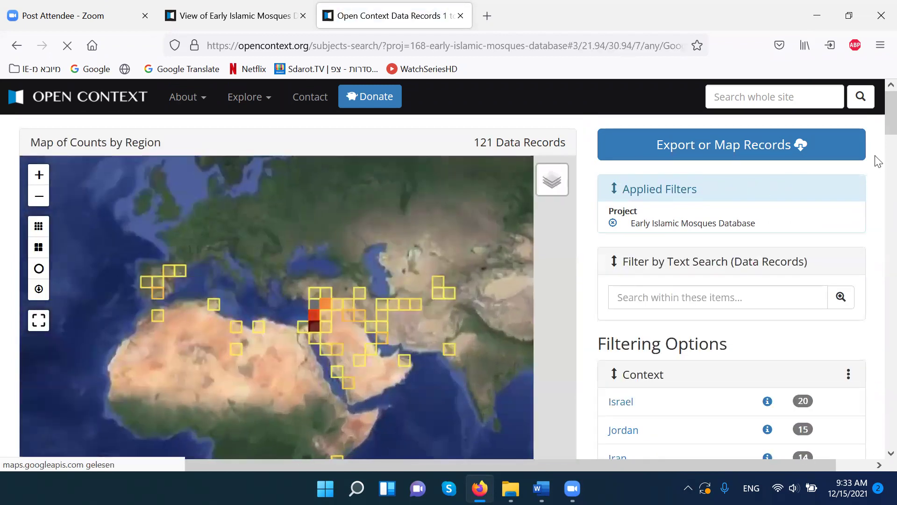
scroll(877, 122, down, 3)
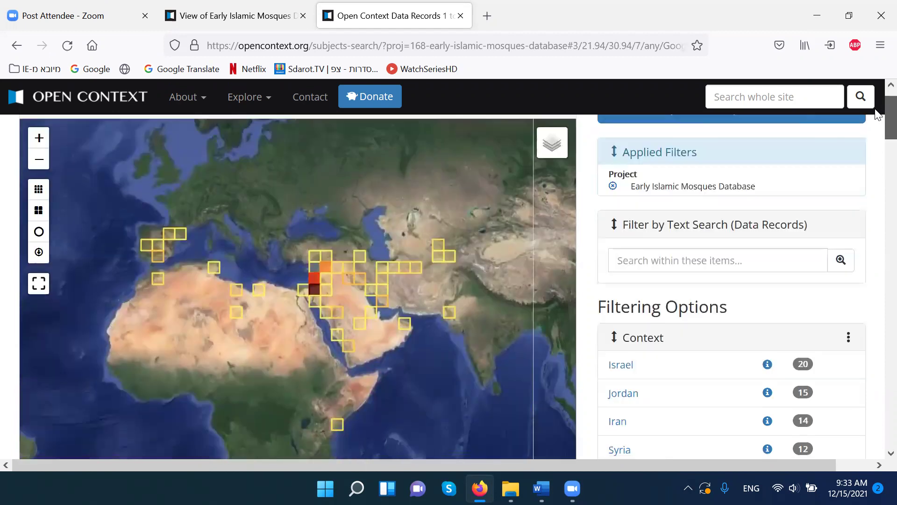
scroll(878, 140, down, 15)
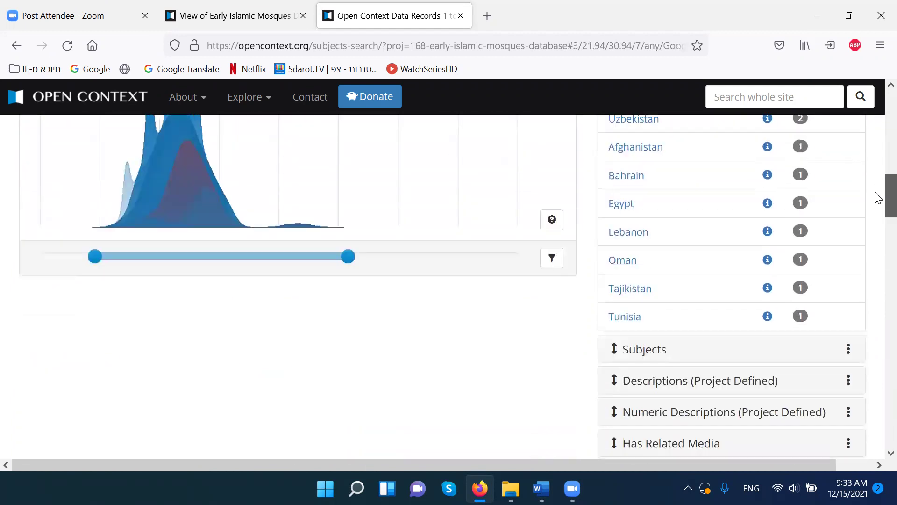
scroll(877, 229, down, 2)
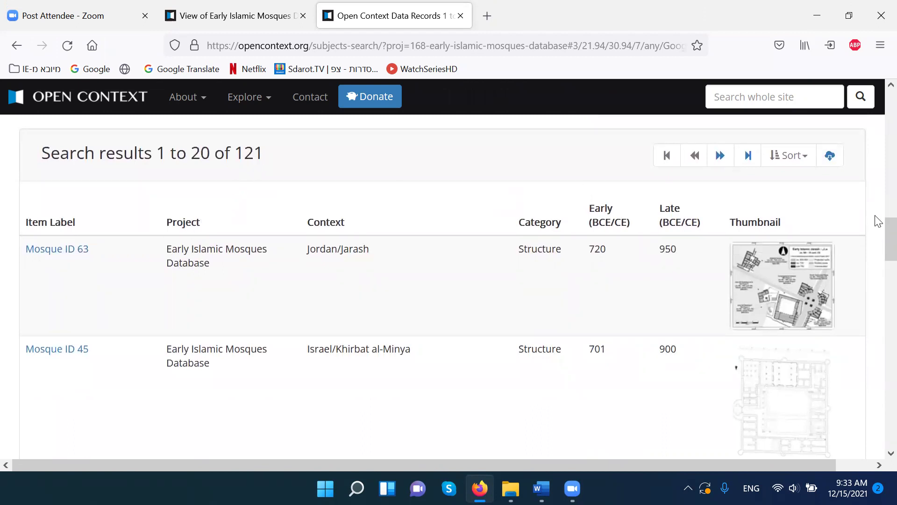
scroll(877, 236, down, 1)
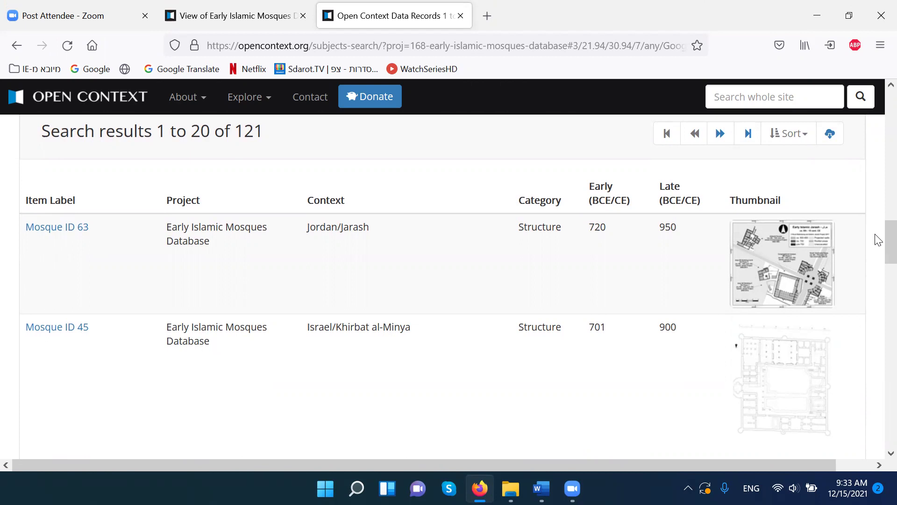
scroll(877, 243, down, 1)
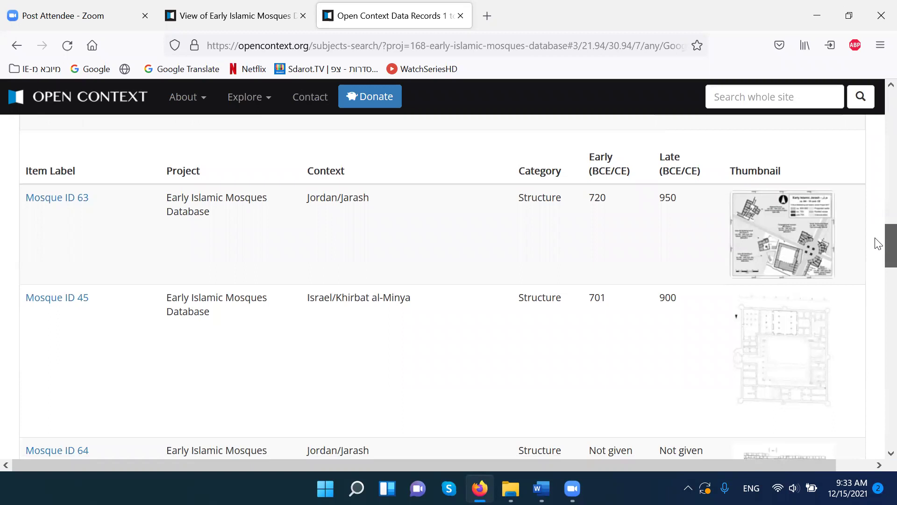
scroll(878, 242, up, 3)
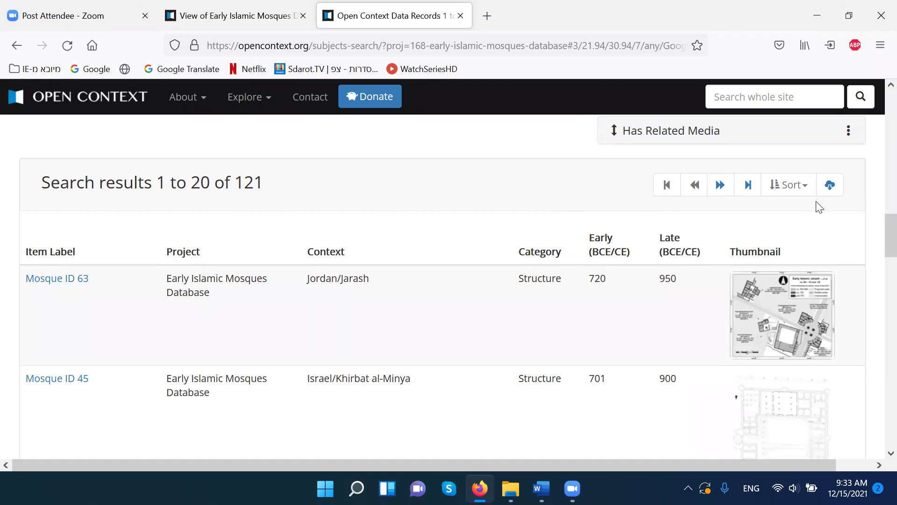
Sort the mosque records by item in ascending order.
click(807, 188)
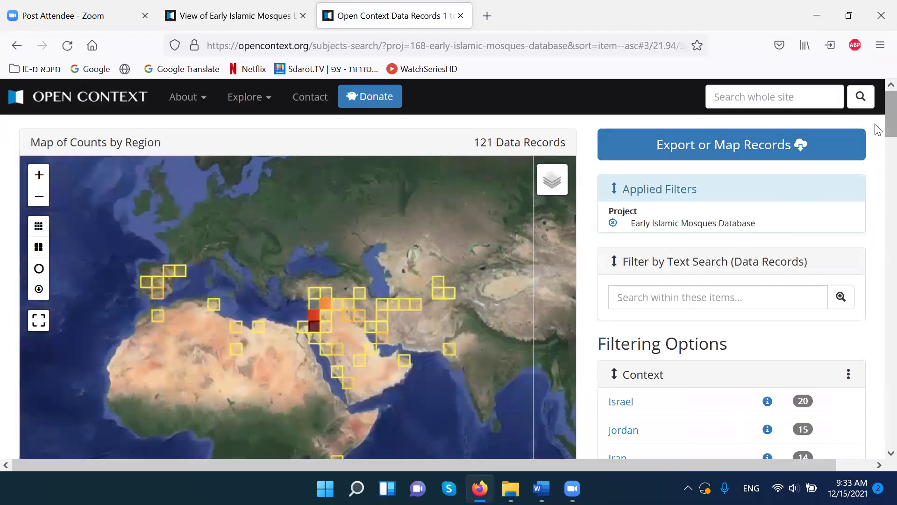
drag(877, 130, 856, 271)
scroll(857, 271, down, 1)
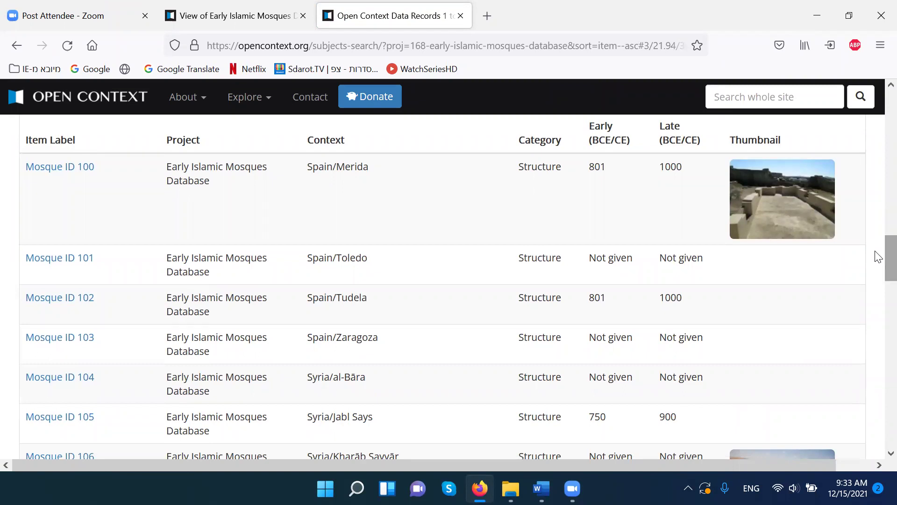
Open the Mosque ID 107 record and examine its references, dating, architectural descriptions and linked media.
drag(876, 251, 878, 301)
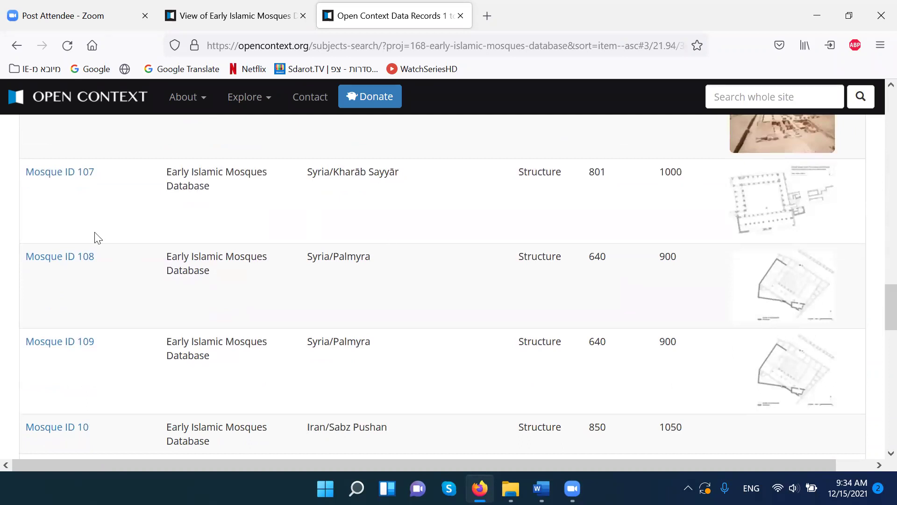
click(57, 177)
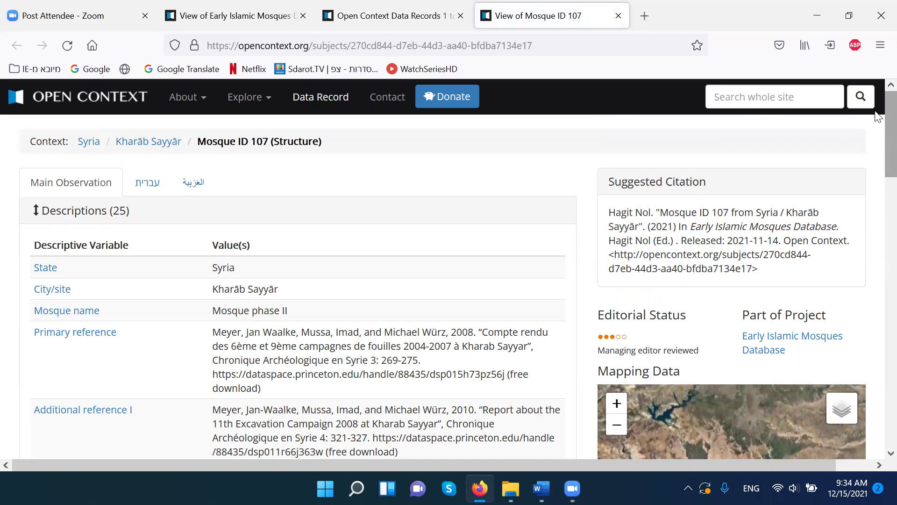
scroll(878, 116, down, 3)
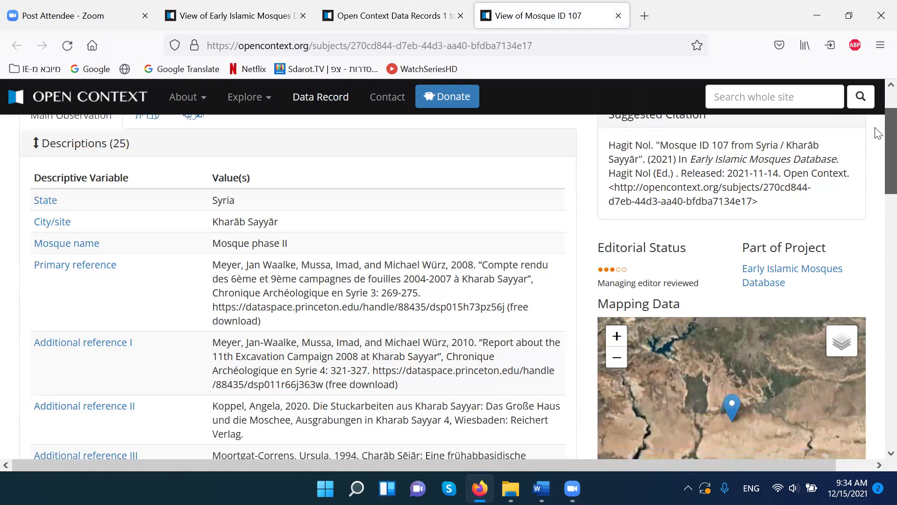
scroll(877, 133, down, 3)
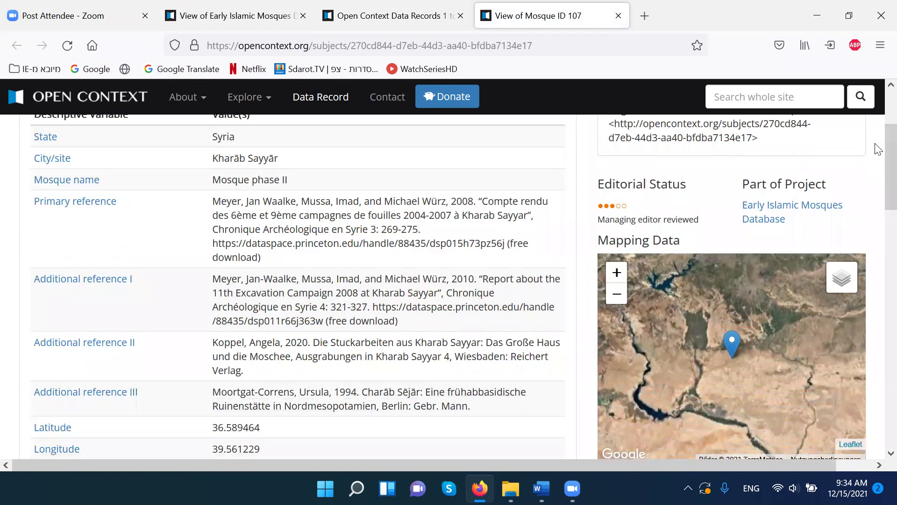
drag(876, 145, 878, 227)
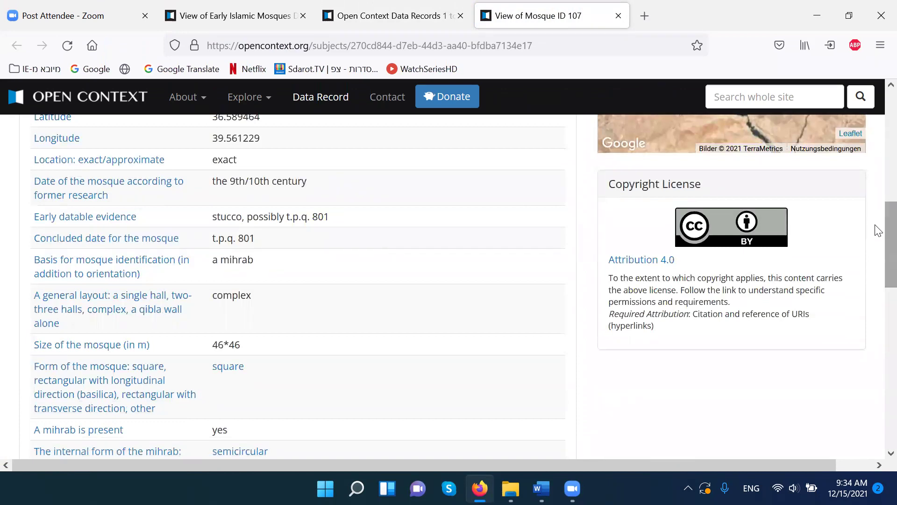
drag(878, 229, 878, 279)
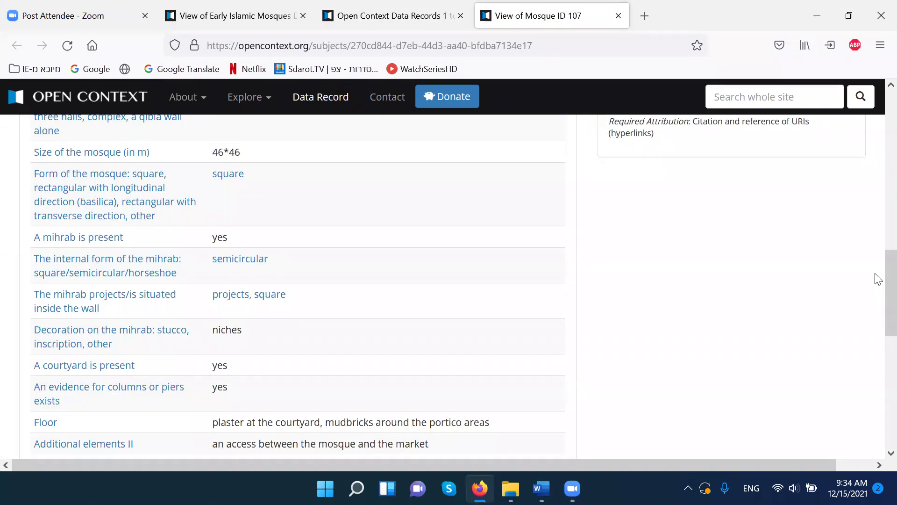
drag(878, 279, 878, 359)
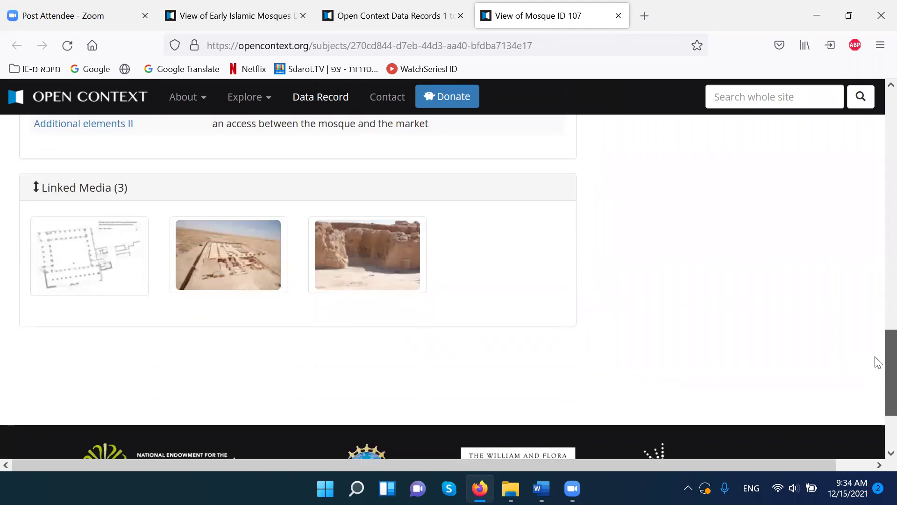
drag(878, 358, 877, 110)
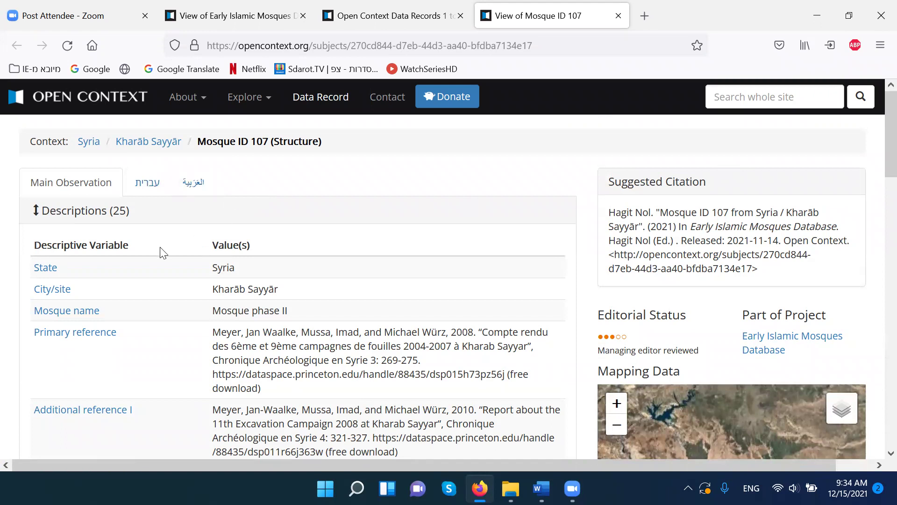
View the Arabic and Hebrew versions of the Mosque ID 107 descriptions.
click(192, 183)
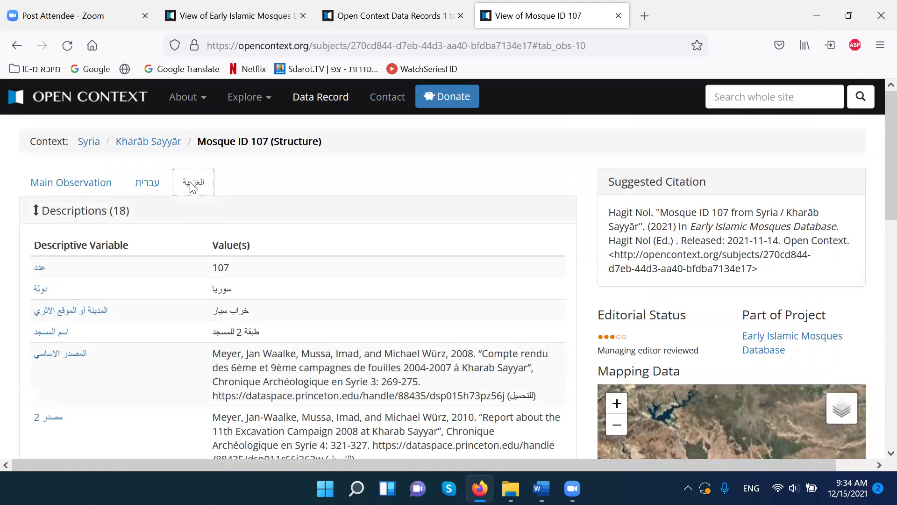
click(154, 186)
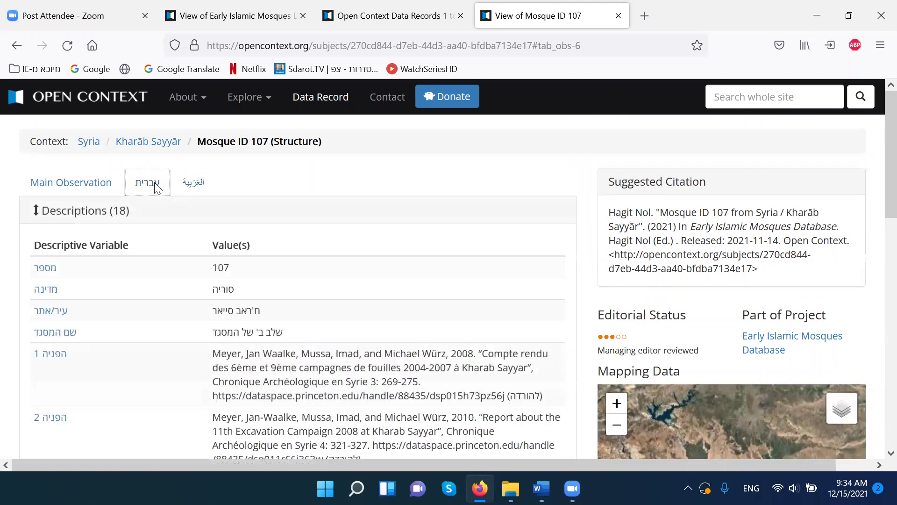